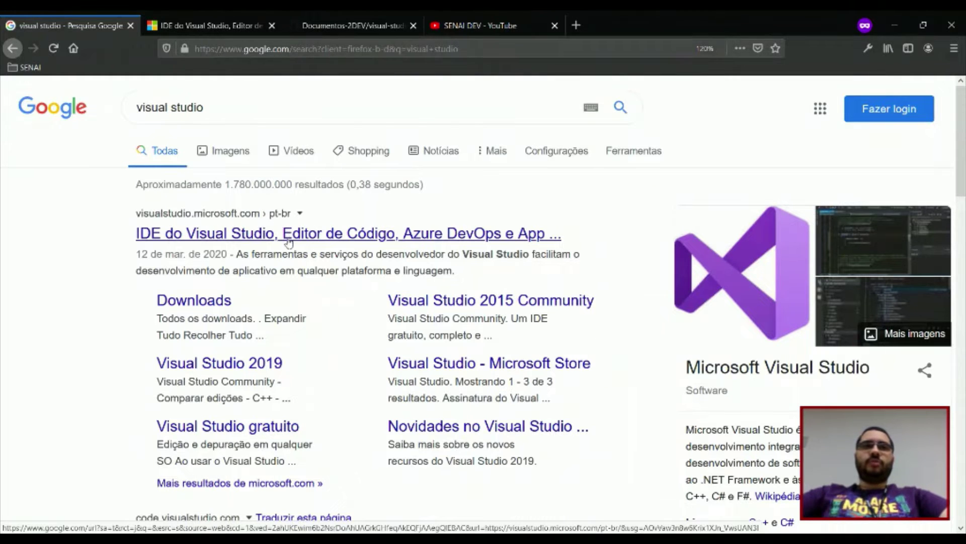
# Go to the Visual Studio website and look over the Visual Studio, Visual Studio Code and Visual Studio para Mac downloads.
pyautogui.click(206, 25)
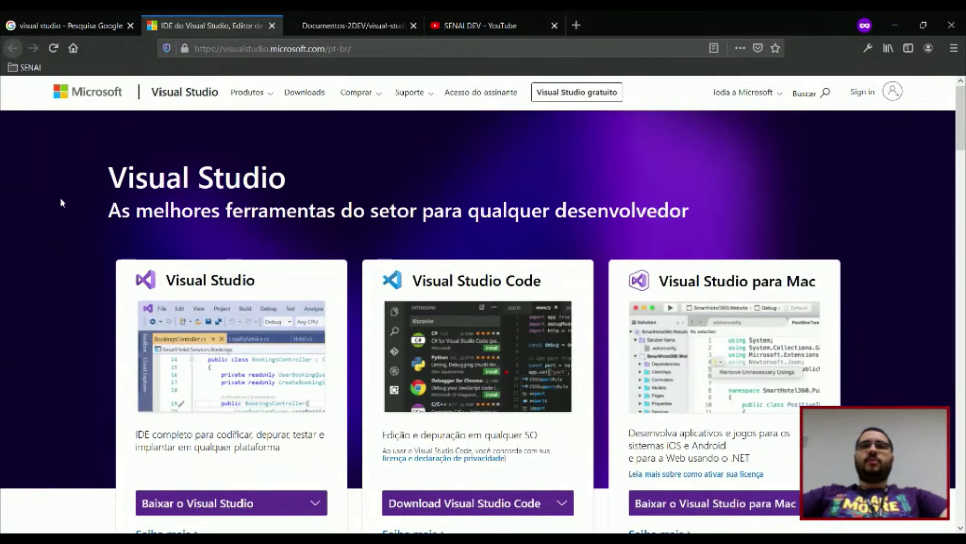
pyautogui.scroll(-2, 62, 202)
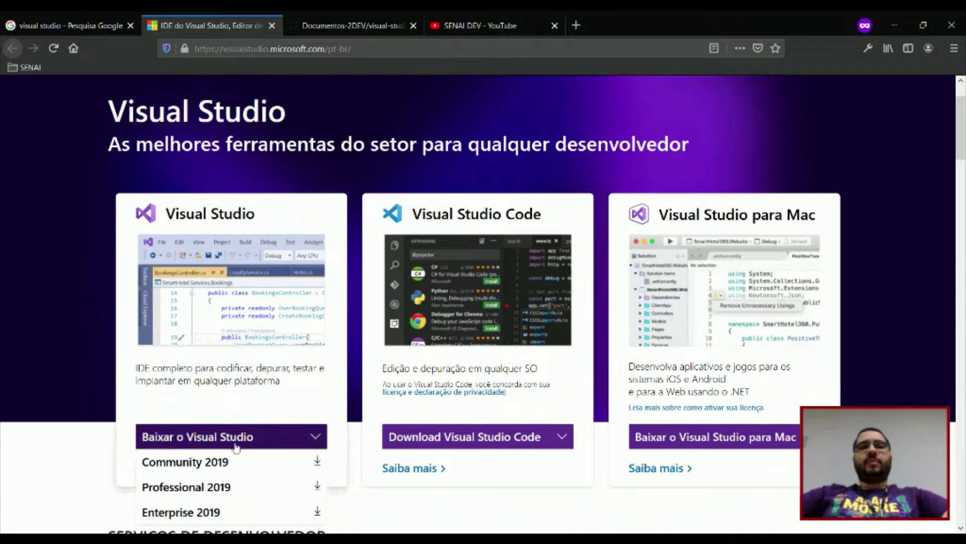
pyautogui.moveTo(498, 451)
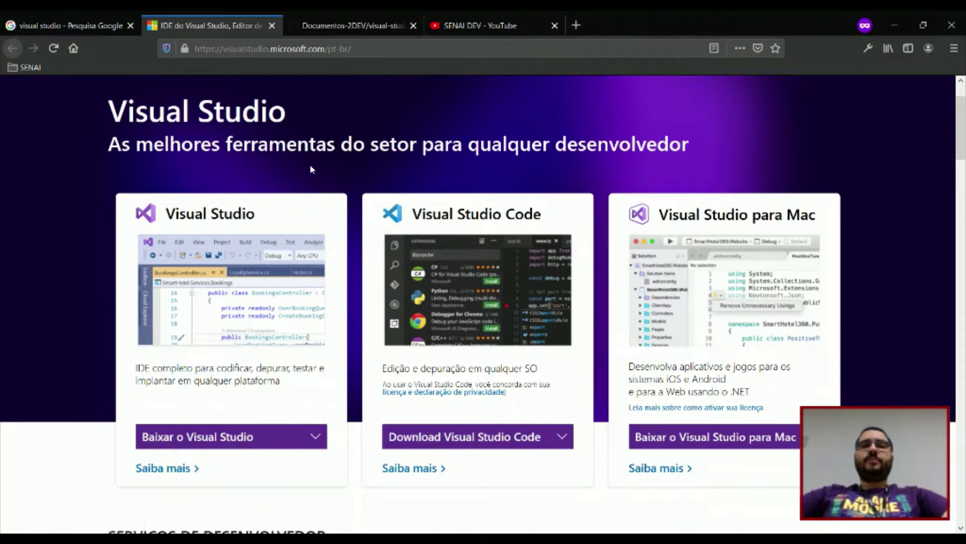
pyautogui.scroll(-2, 306, 186)
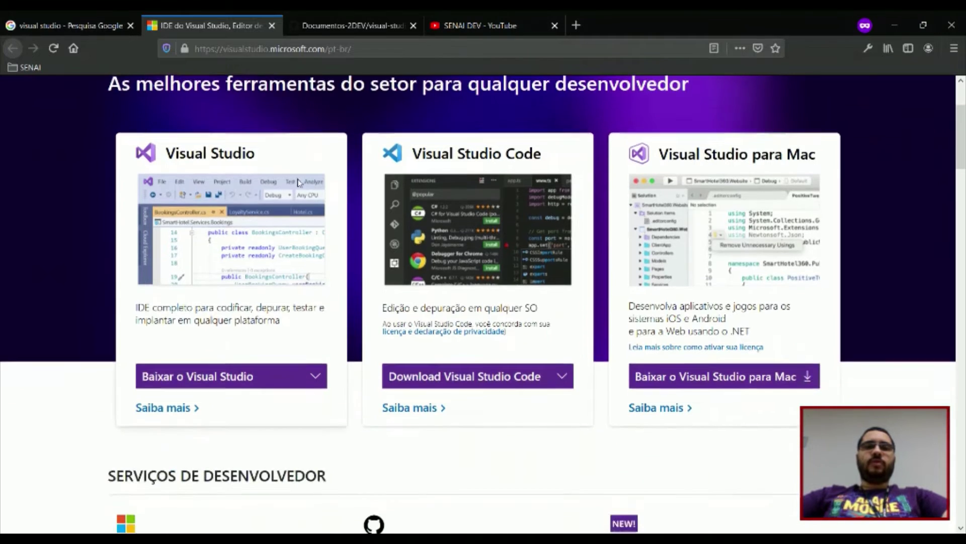
pyautogui.scroll(-2, 307, 236)
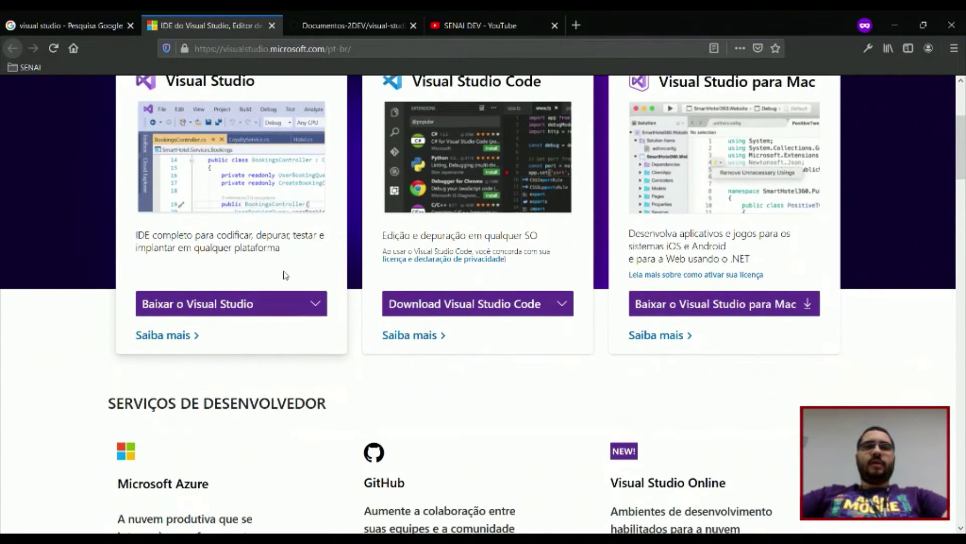
# Show the Visual Studio editions offered for download and examine the Community 2019 option.
pyautogui.click(276, 307)
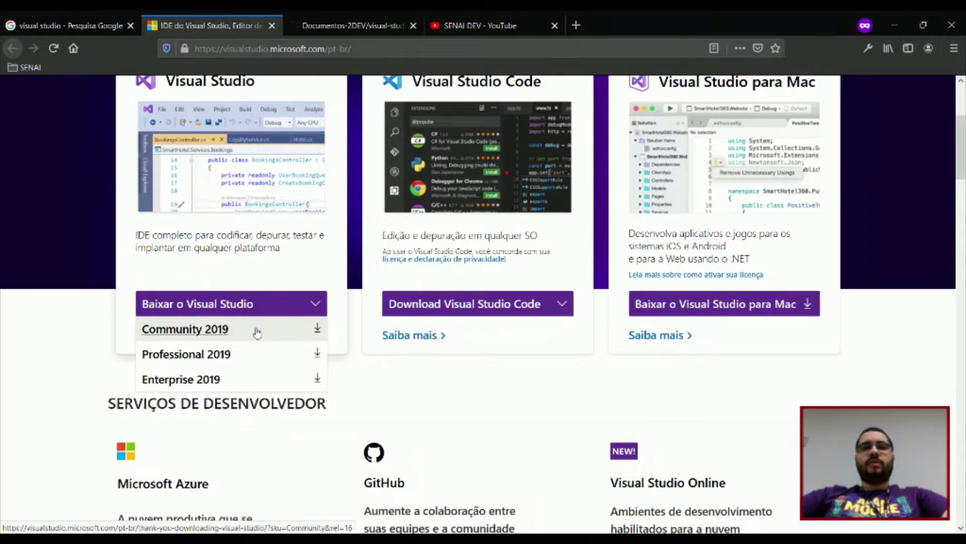
pyautogui.click(285, 327)
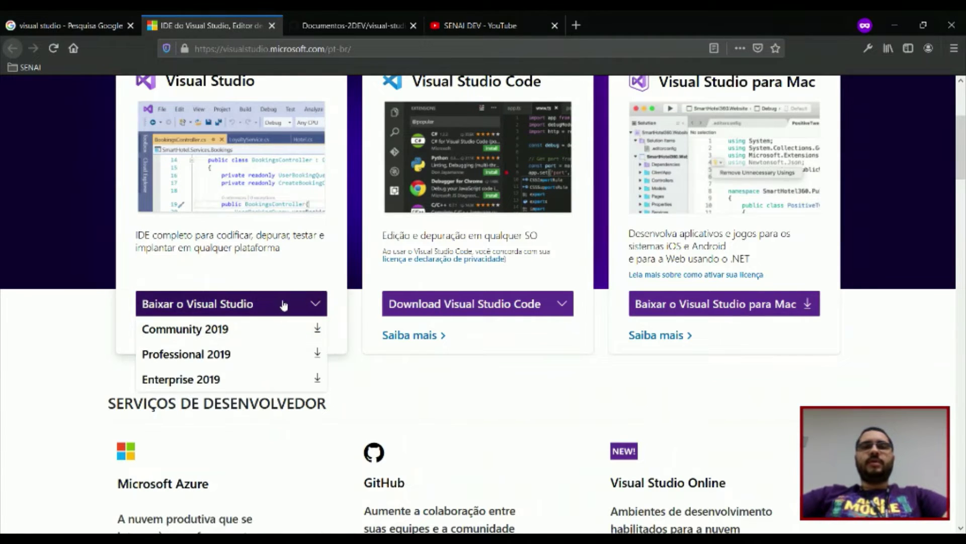
pyautogui.click(287, 299)
pyautogui.click(283, 306)
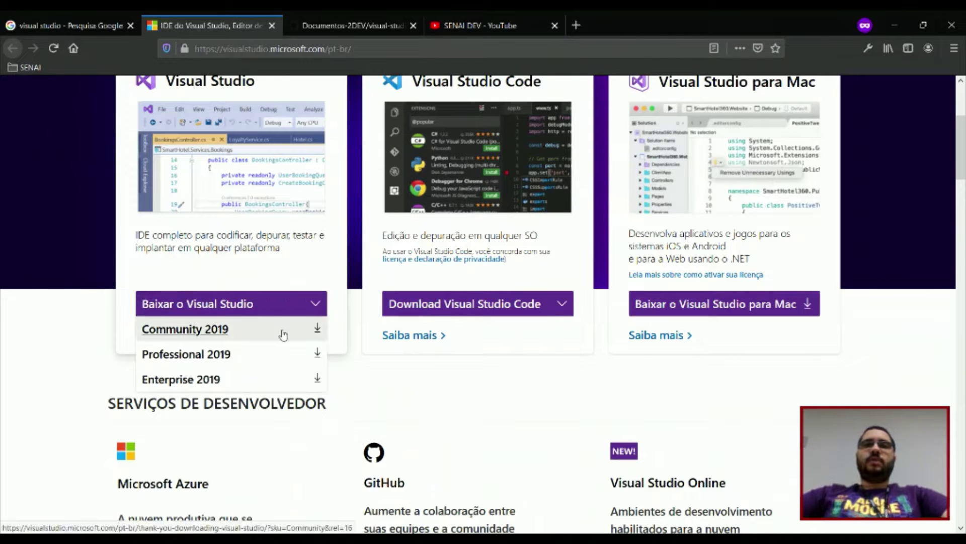
pyautogui.click(280, 291)
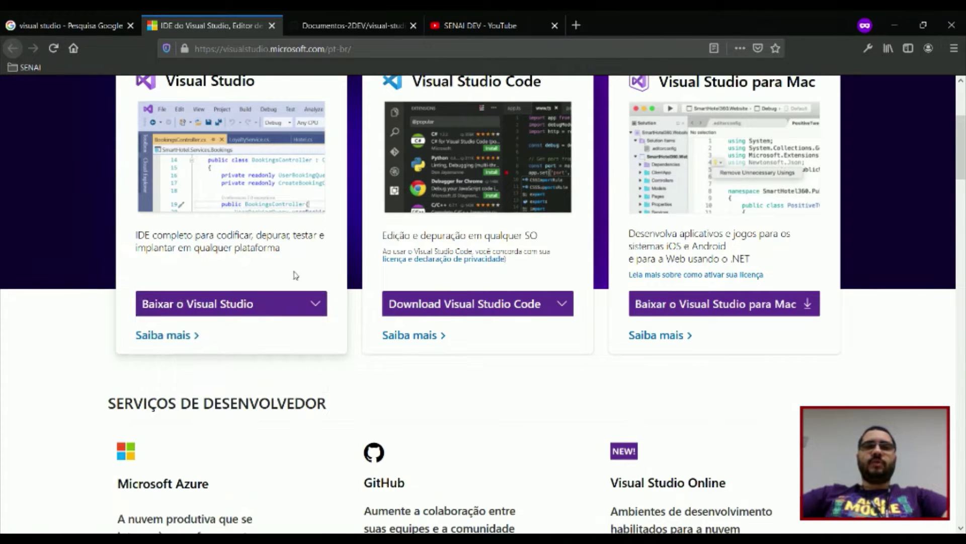
pyautogui.click(255, 308)
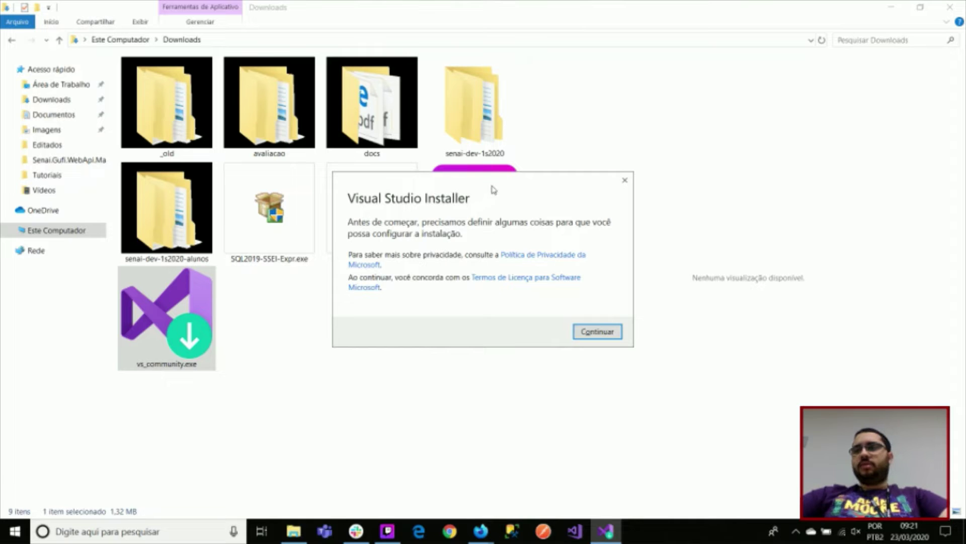
# Magnify the screen to 200% and continue past the Visual Studio Installer's privacy and licence notice.
pyautogui.press('super+plus')
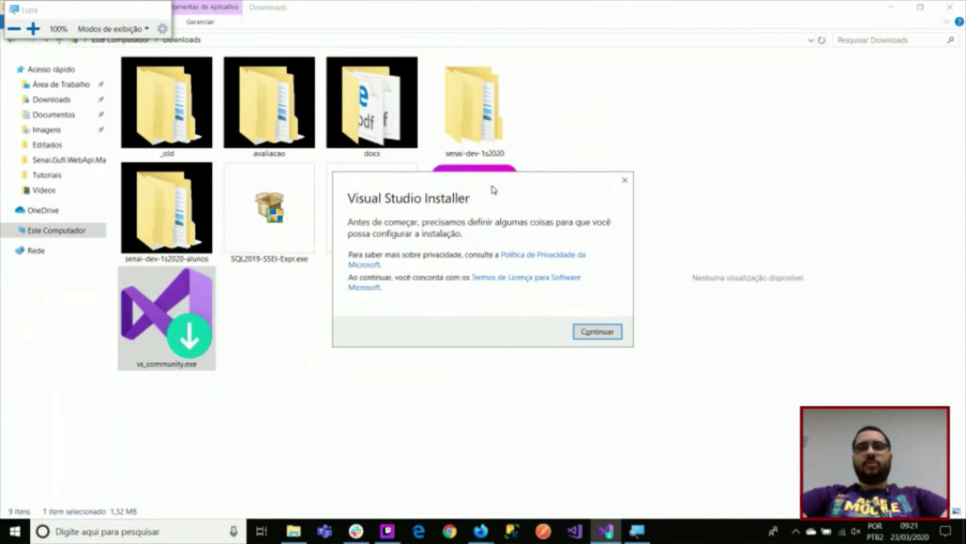
pyautogui.press('super+plus')
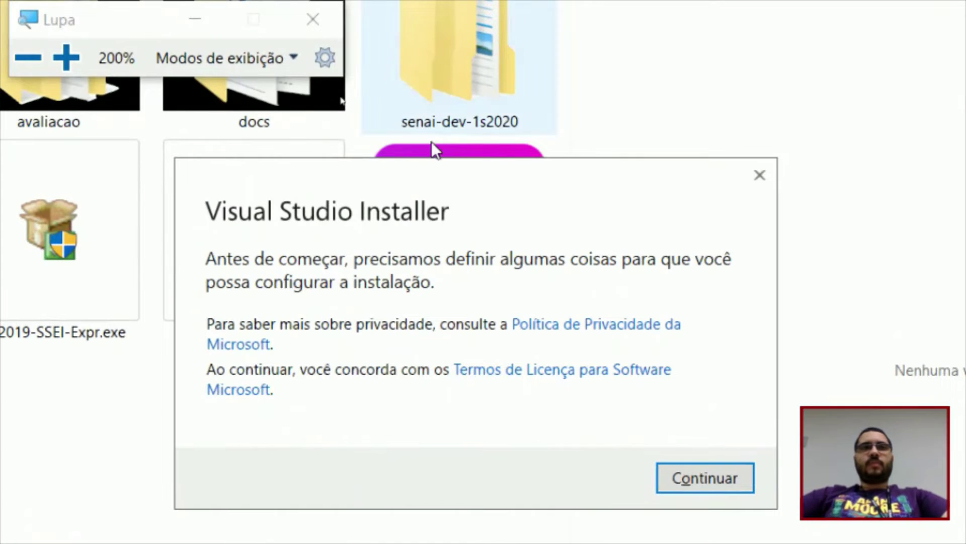
pyautogui.click(191, 19)
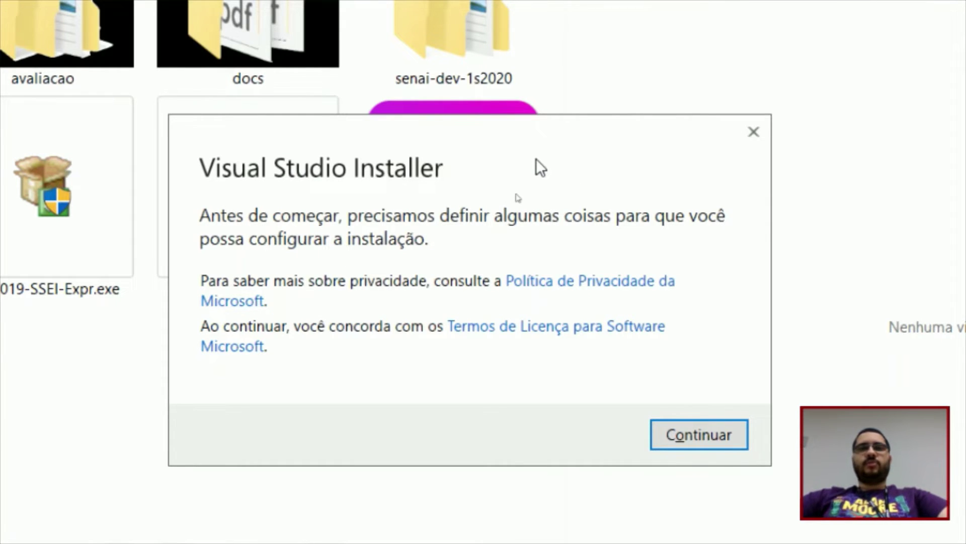
pyautogui.click(687, 437)
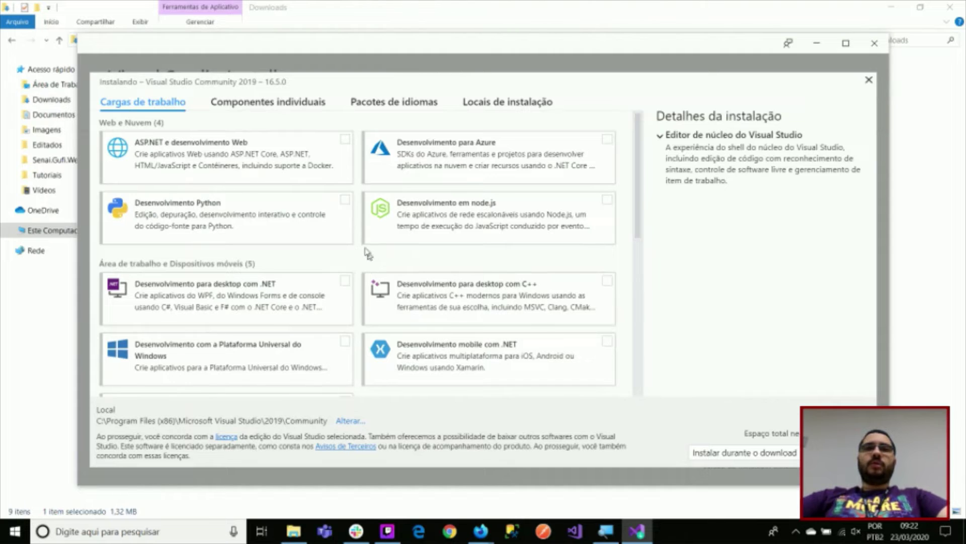
# Include the "ASP.NET e desenvolvimento Web" workload in the Visual Studio Community 2019 installation.
pyautogui.scroll(-6, 369, 254)
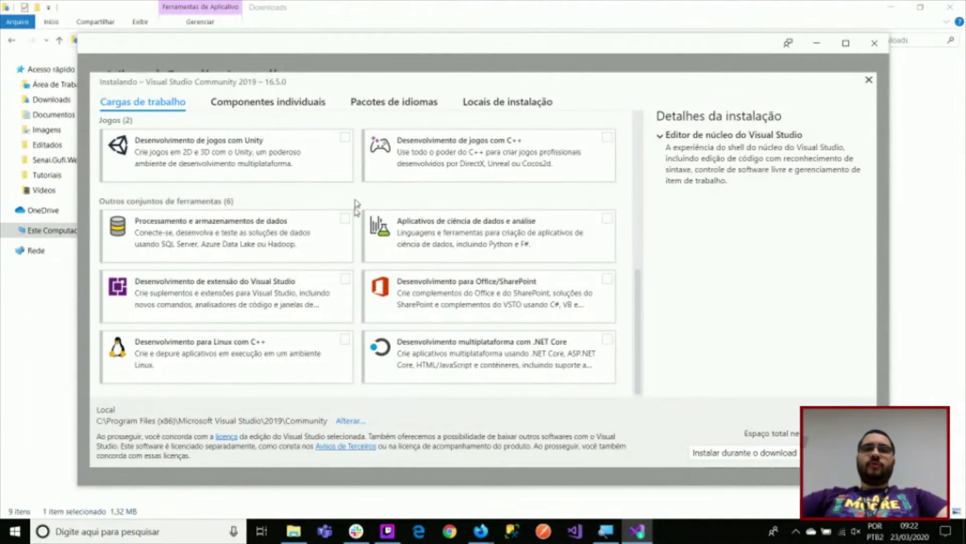
pyautogui.scroll(6, 347, 215)
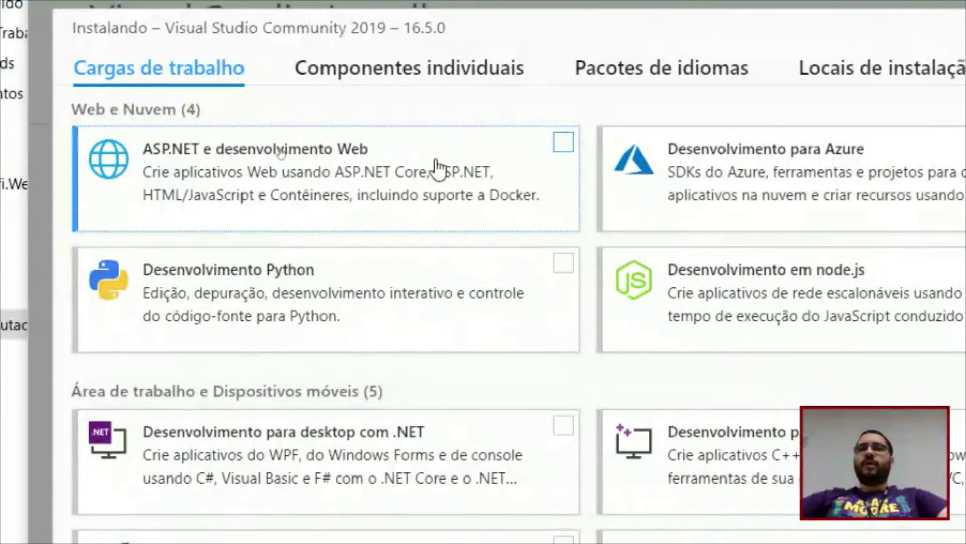
pyautogui.click(362, 166)
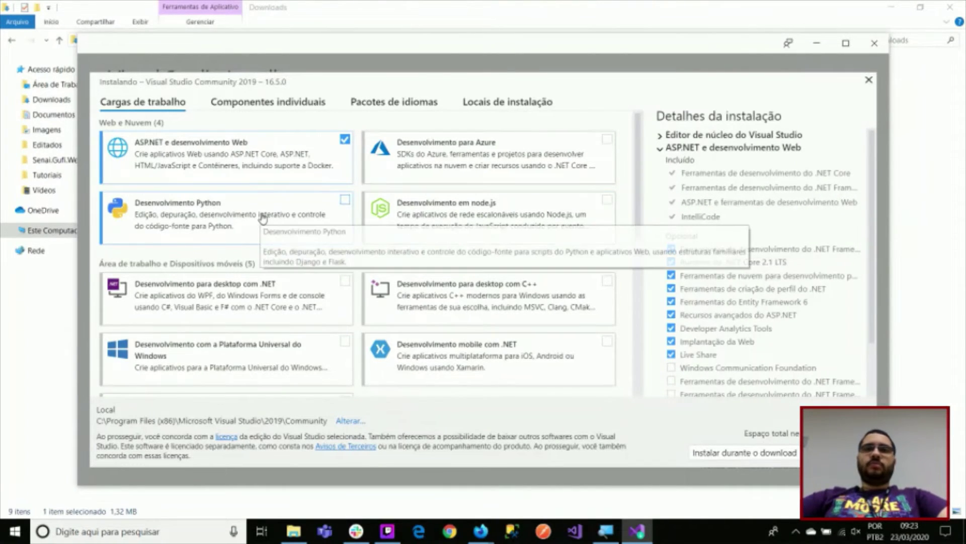
# Add the workloads "Processamento e armazenamentos de dados" and "Desenvolvimento multiplataforma com .NET Core" to the installation.
pyautogui.scroll(-1, 643, 221)
pyautogui.moveTo(643, 221); pyautogui.dragTo(643, 277)
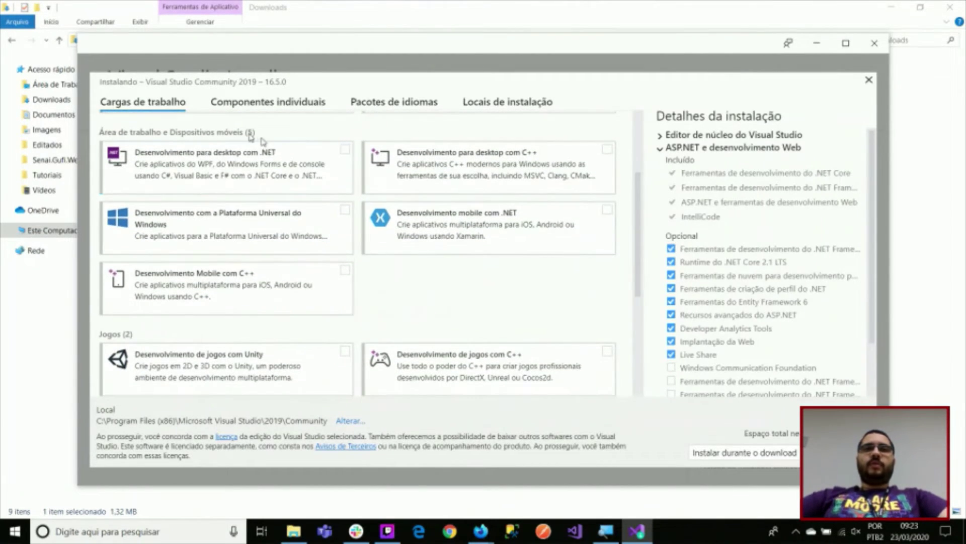
pyautogui.tripleClick(229, 136)
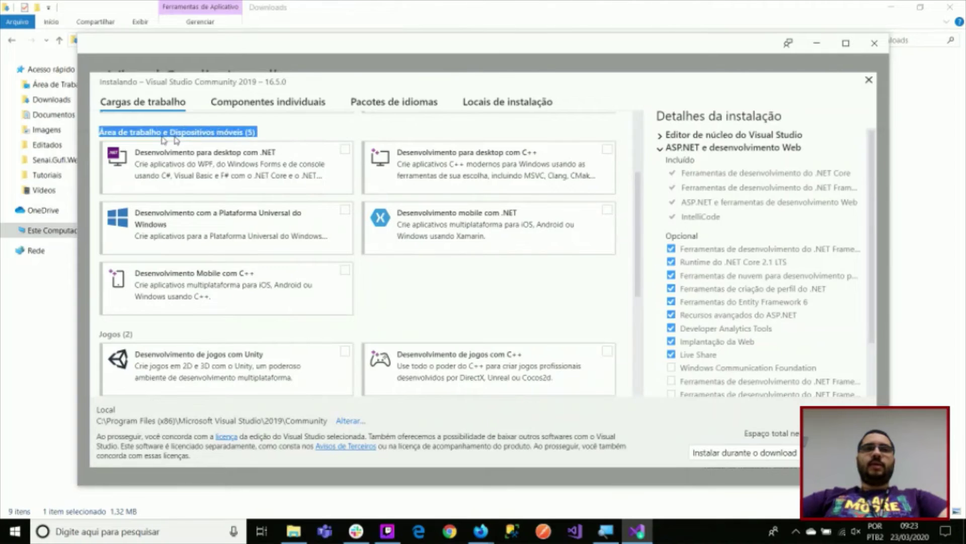
pyautogui.click(275, 132)
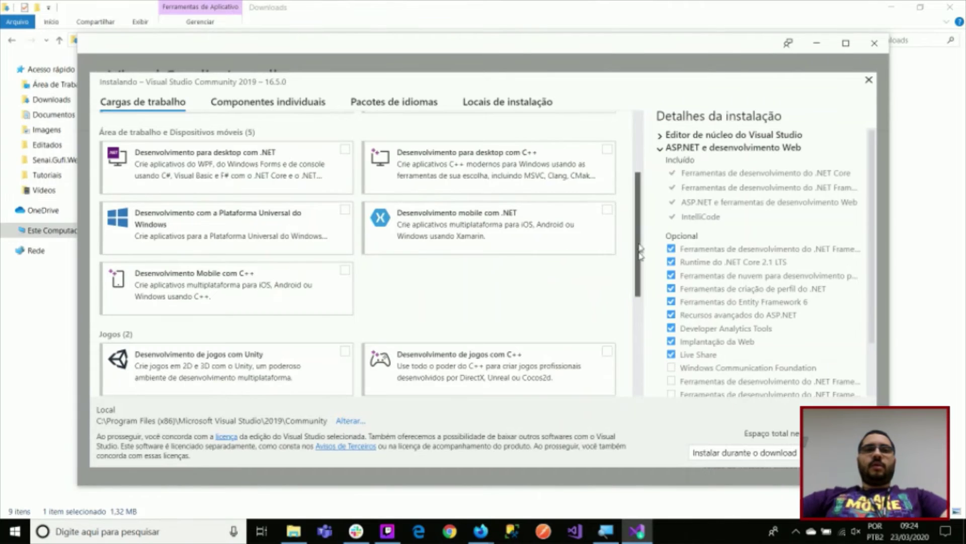
pyautogui.scroll(-3, 639, 252)
pyautogui.scroll(-4, 642, 301)
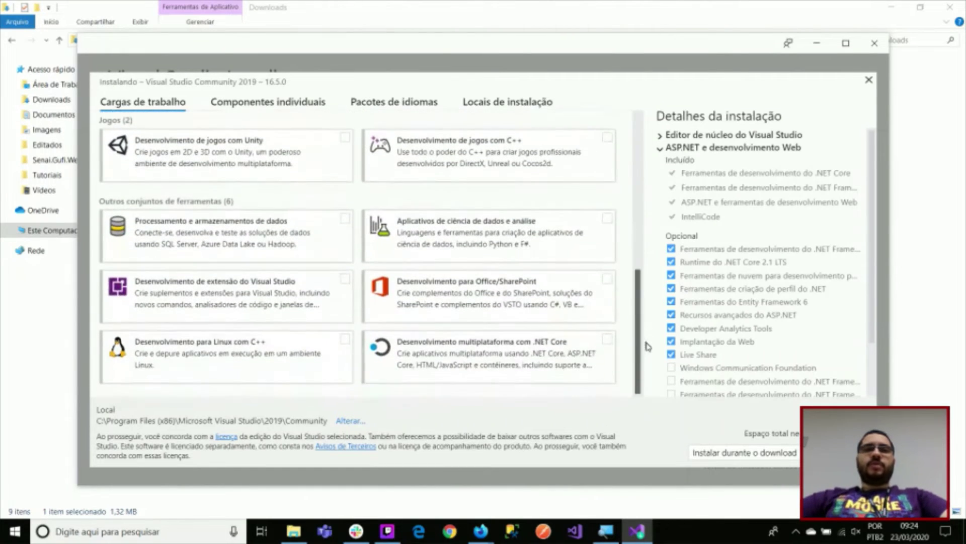
pyautogui.scroll(1, 650, 337)
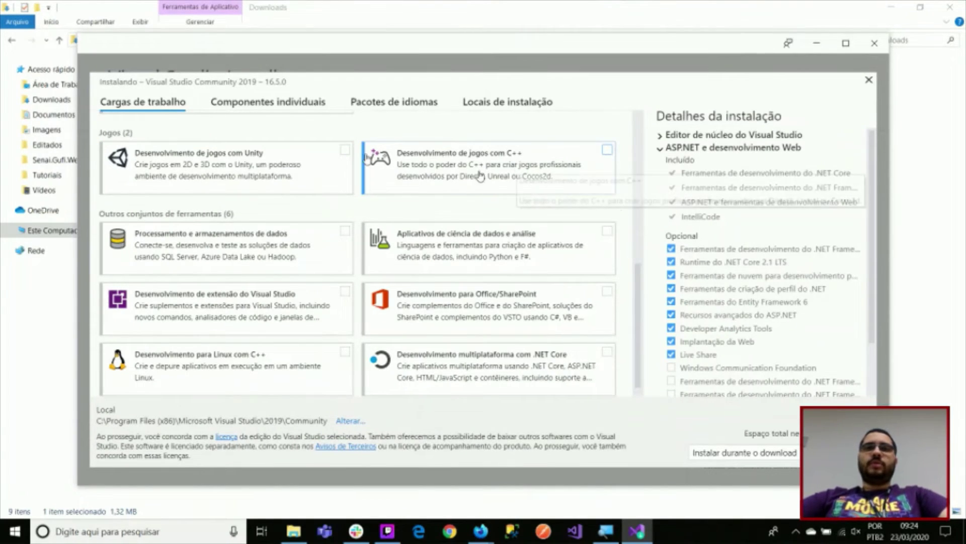
pyautogui.scroll(-1, 642, 279)
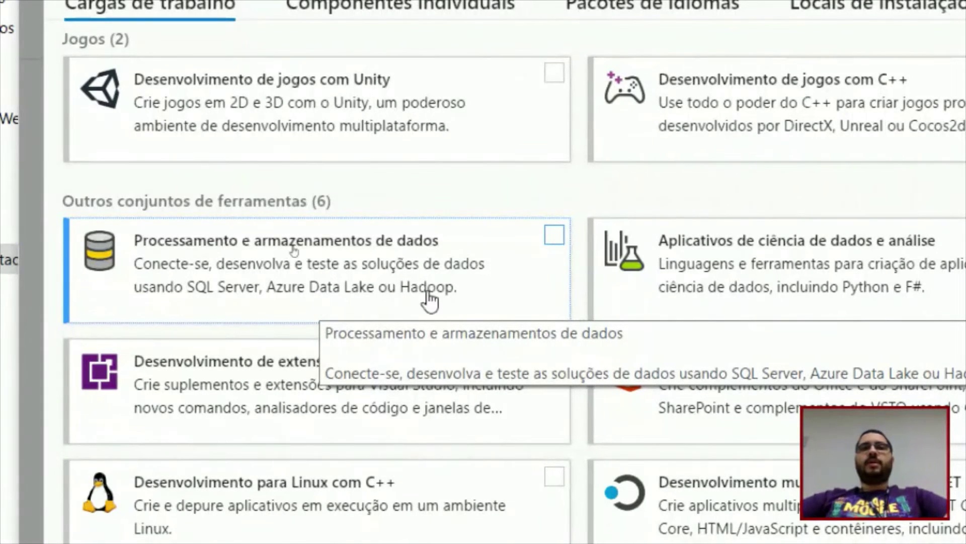
pyautogui.click(471, 282)
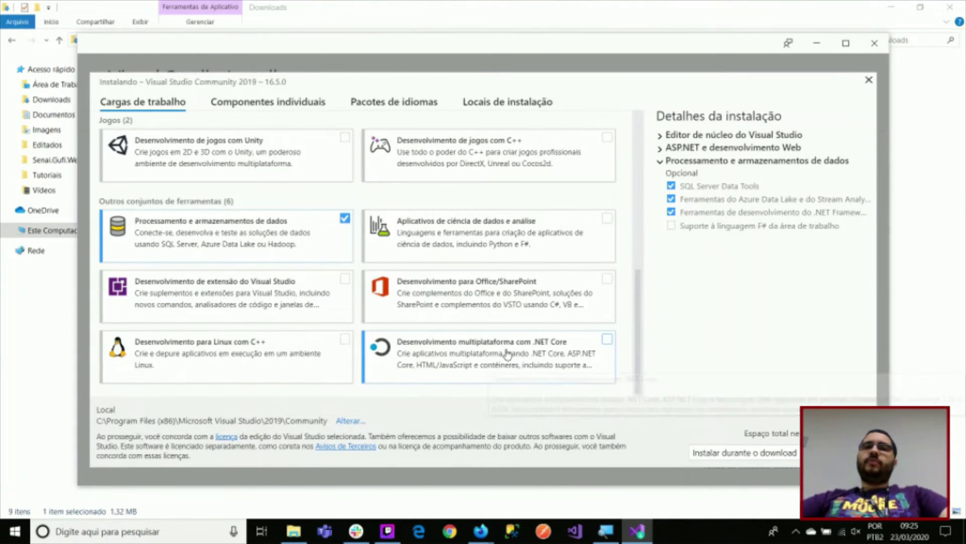
pyautogui.click(519, 361)
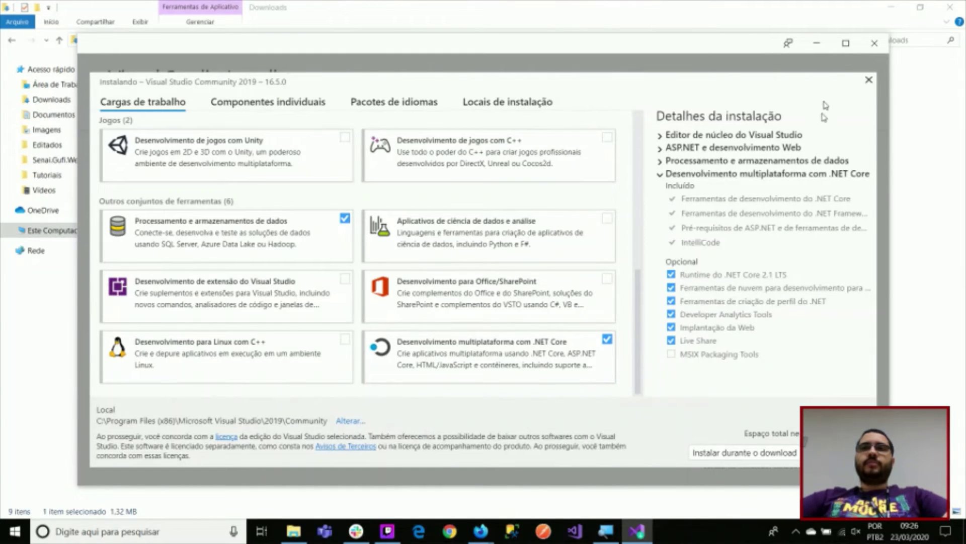
# Leave the workload selection, examine the 2019 and 2017 editions available to install, and return to the installed products.
pyautogui.click(868, 81)
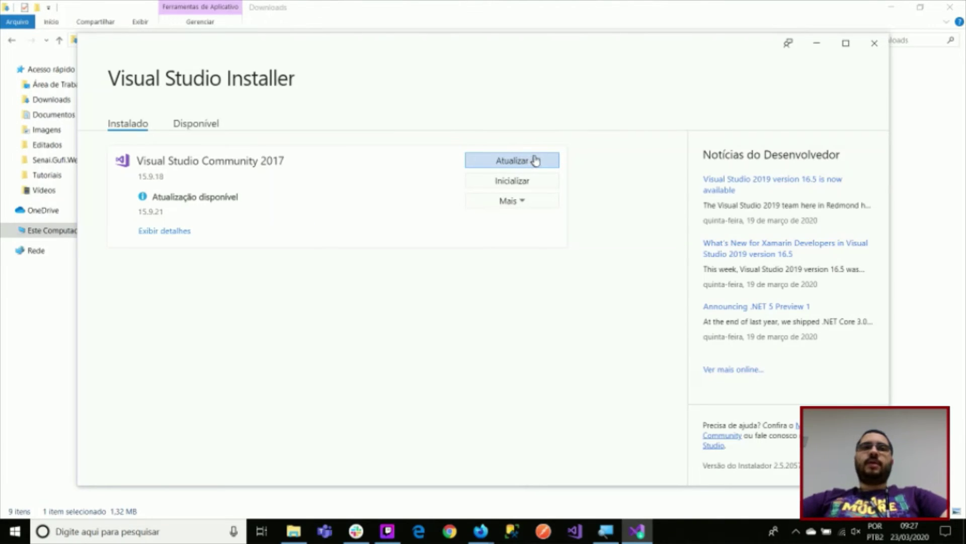
pyautogui.click(187, 126)
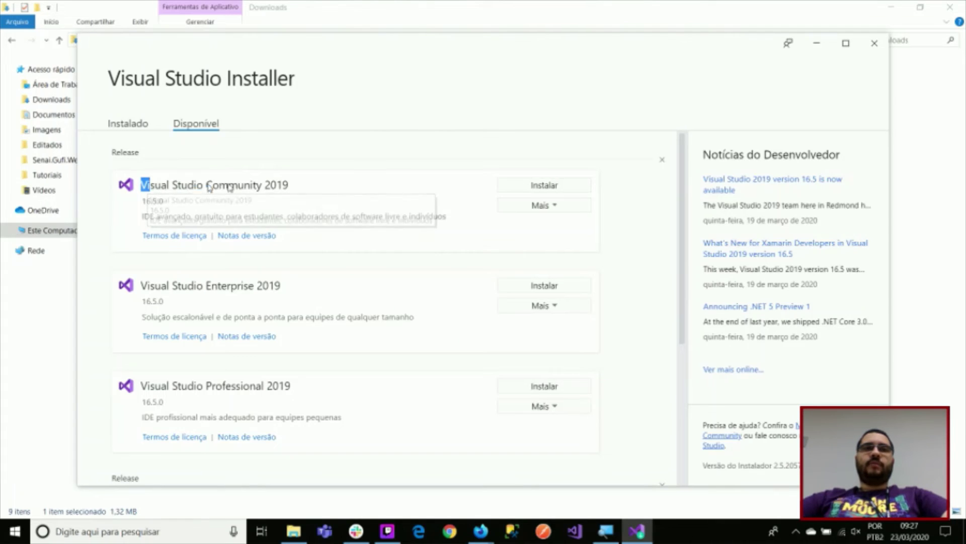
pyautogui.moveTo(140, 185); pyautogui.dragTo(292, 189)
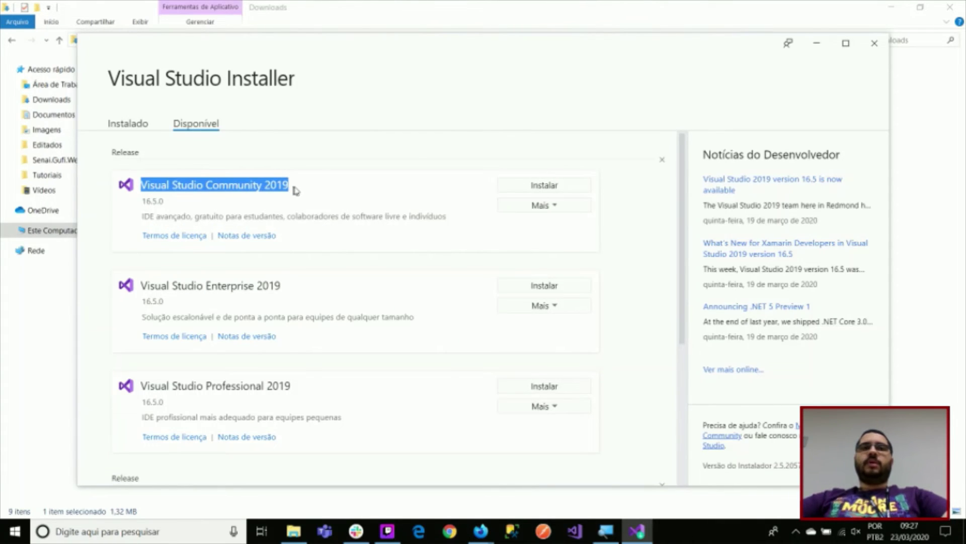
pyautogui.click(299, 190)
pyautogui.scroll(-2, 317, 195)
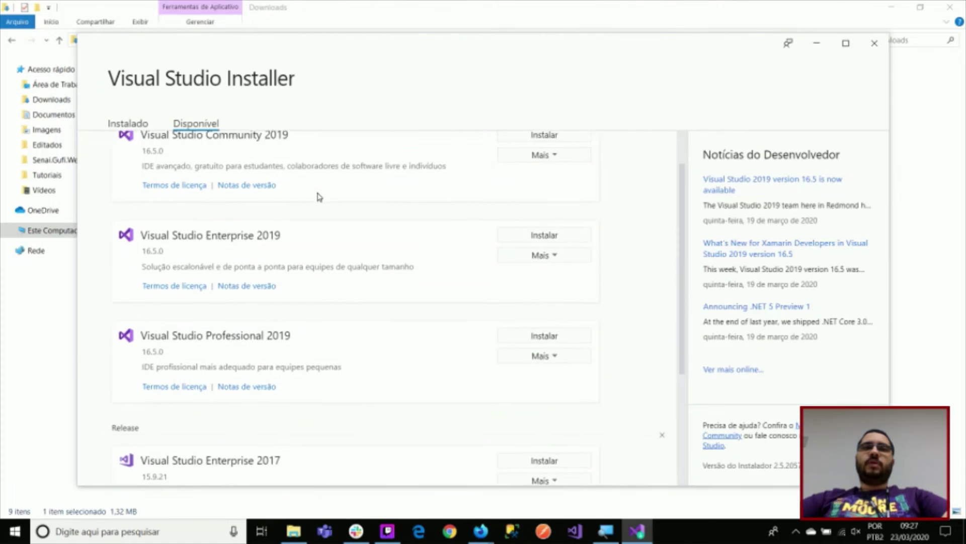
pyautogui.doubleClick(228, 227)
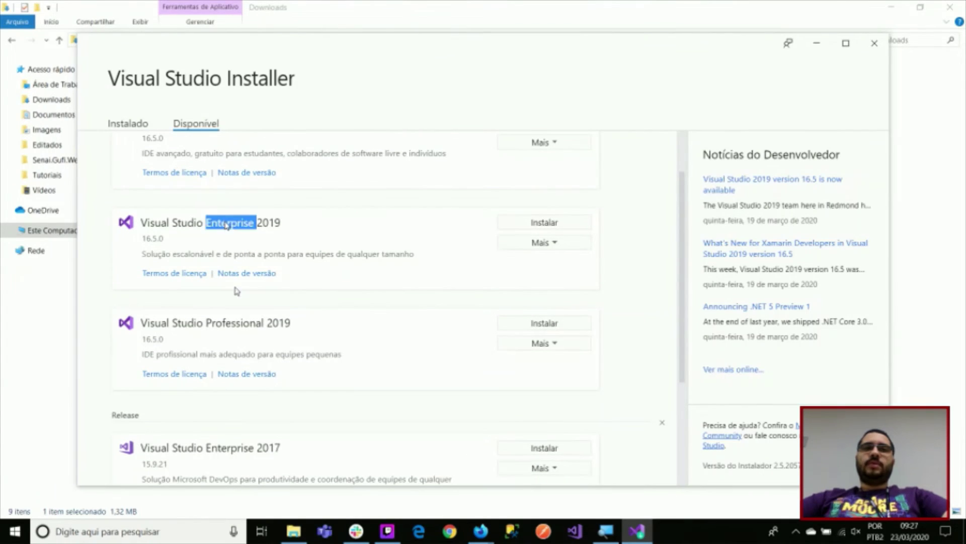
pyautogui.doubleClick(236, 324)
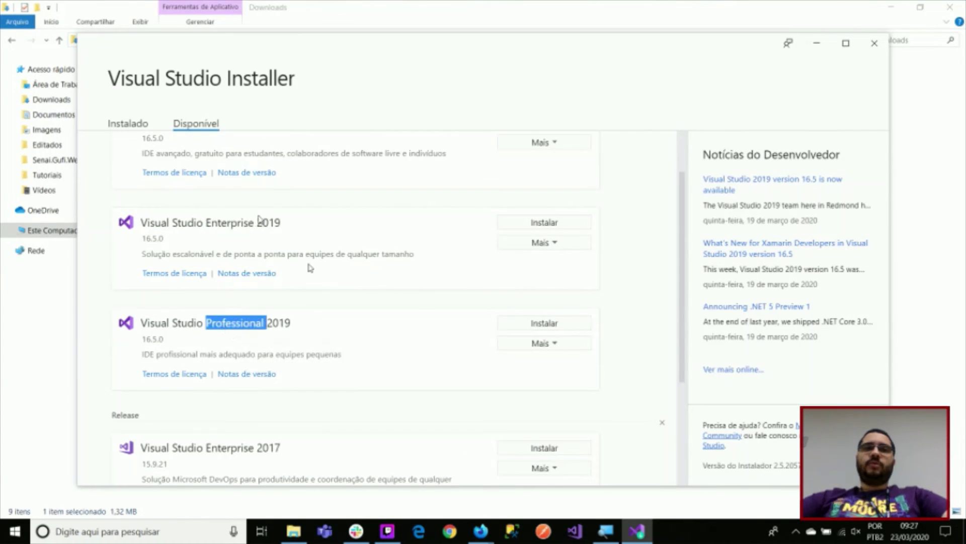
pyautogui.doubleClick(225, 224)
pyautogui.doubleClick(238, 322)
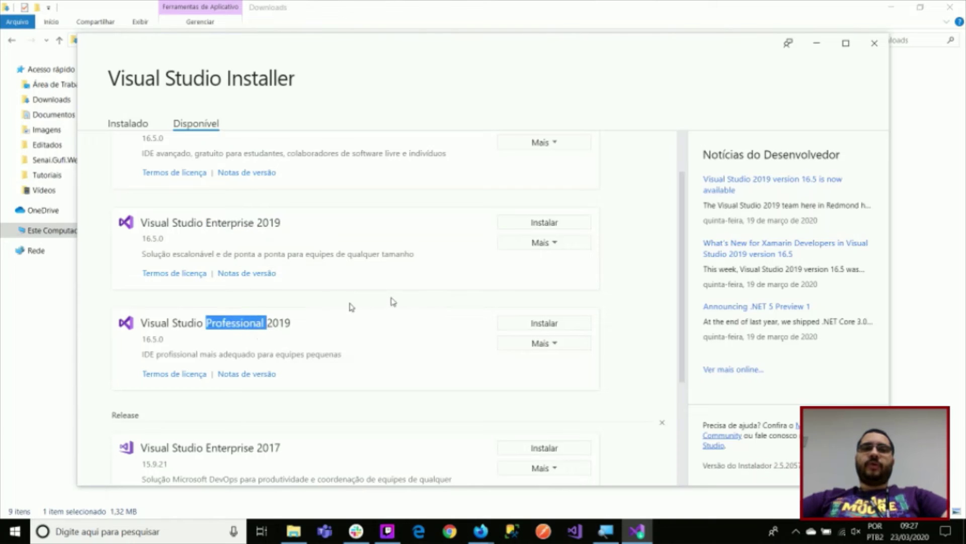
pyautogui.scroll(-3, 399, 287)
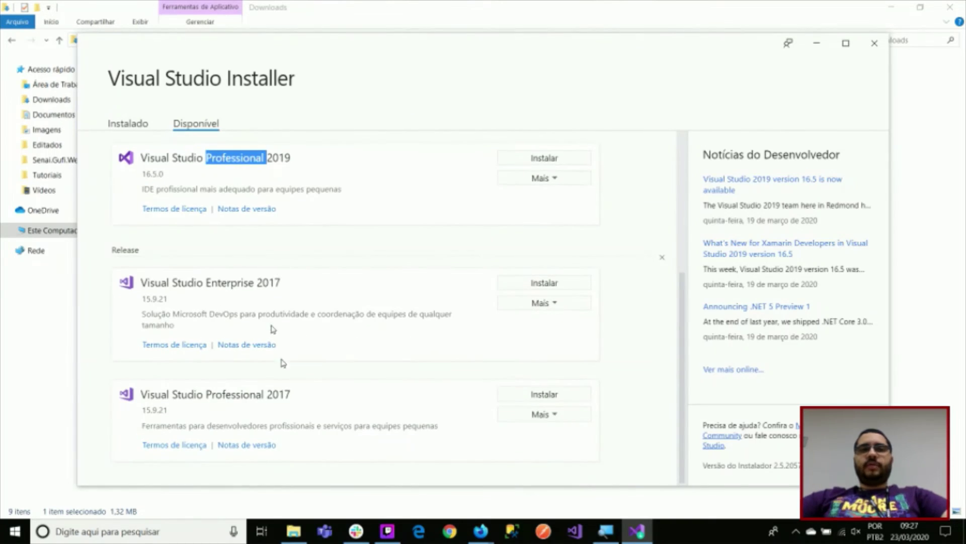
pyautogui.click(338, 407)
pyautogui.click(120, 123)
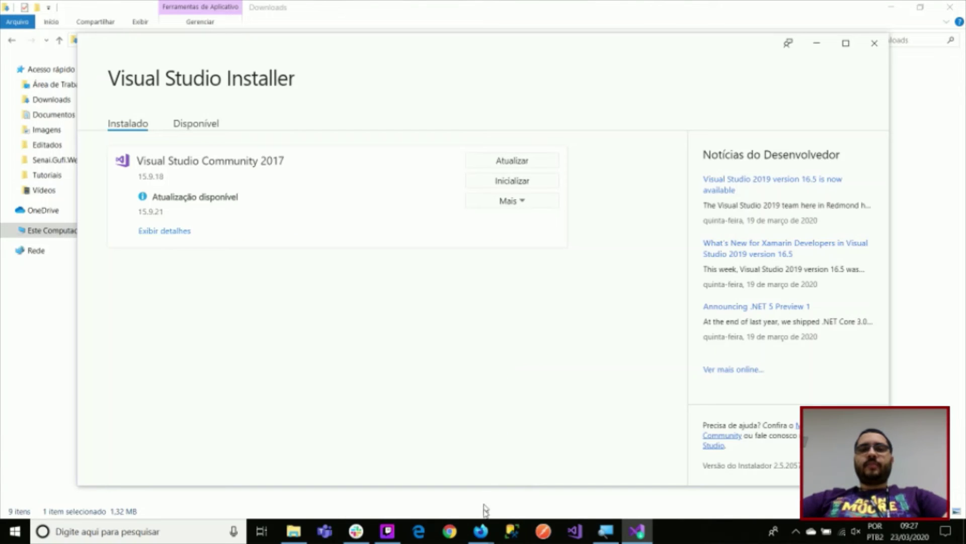
# Switch to Firefox and review the visual-studio-community.pdf tutorial on GitHub, from the installer's licence notice to the workload selection.
pyautogui.moveTo(484, 534)
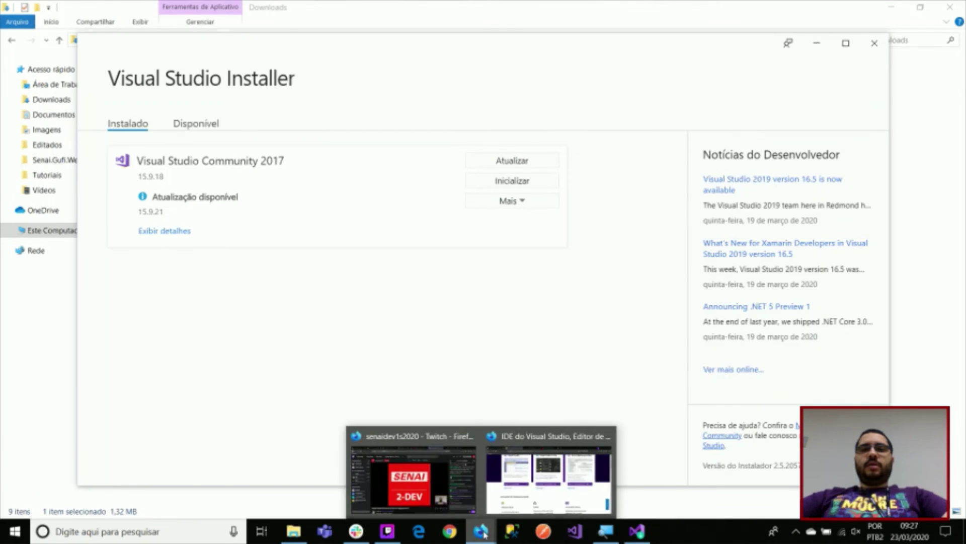
pyautogui.click(518, 488)
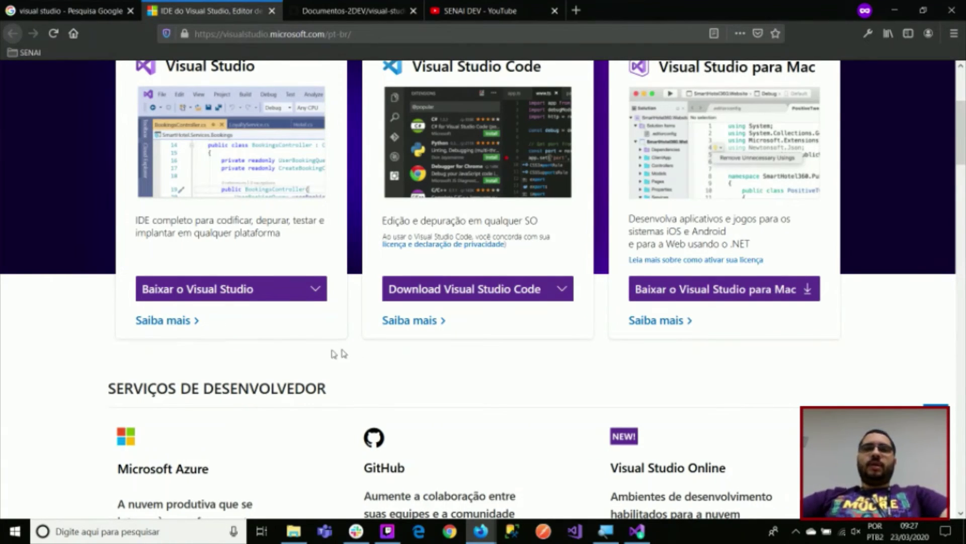
pyautogui.click(347, 11)
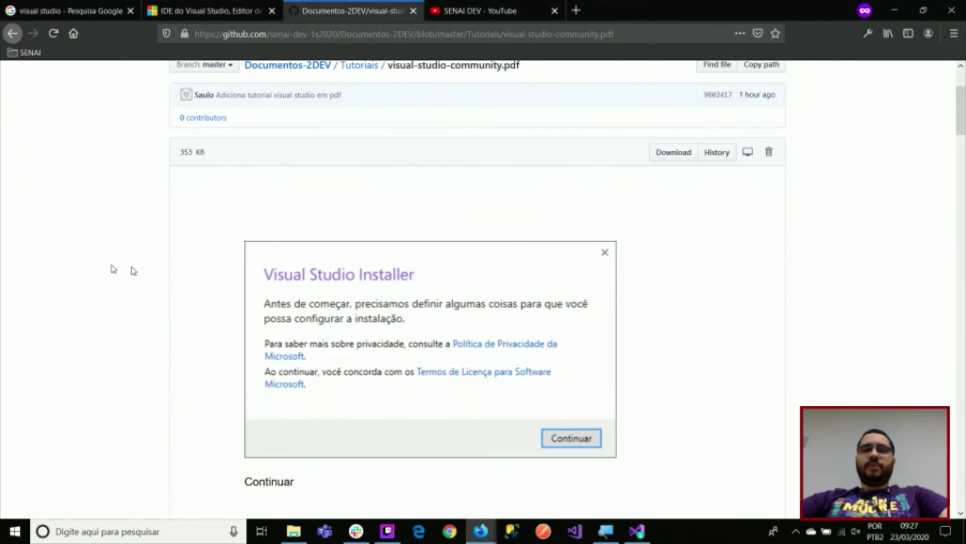
pyautogui.scroll(-2, 168, 274)
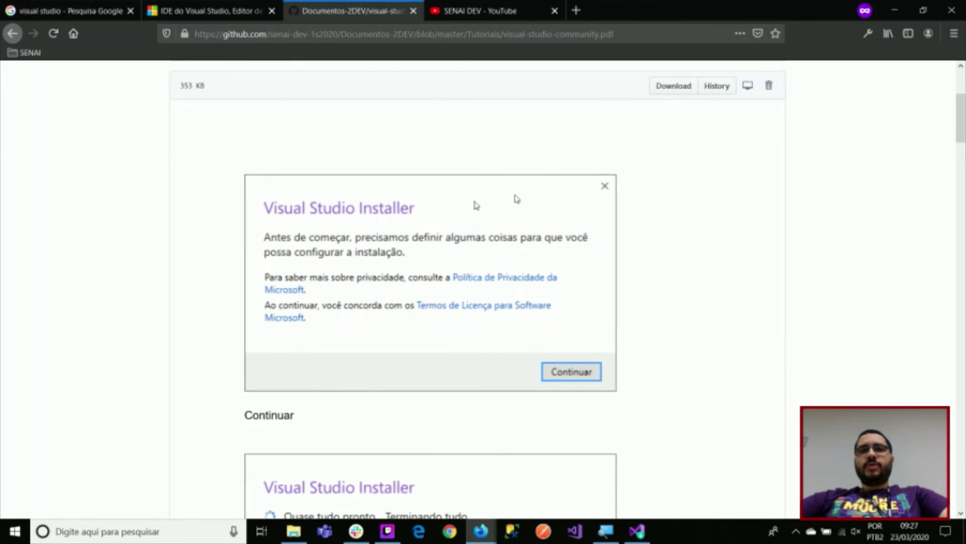
pyautogui.scroll(-3, 606, 288)
pyautogui.scroll(-5, 611, 267)
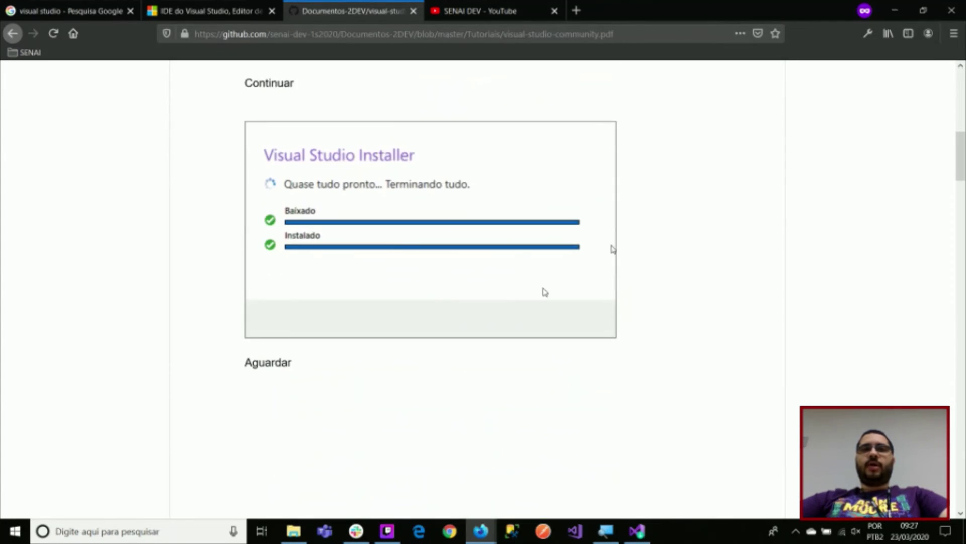
pyautogui.scroll(-1, 654, 332)
pyautogui.scroll(-12, 644, 317)
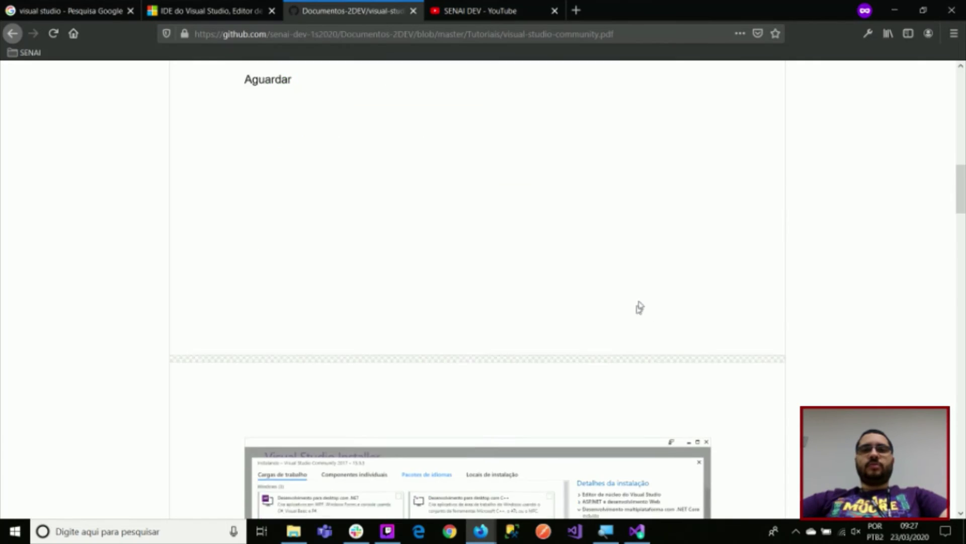
pyautogui.scroll(-15, 447, 215)
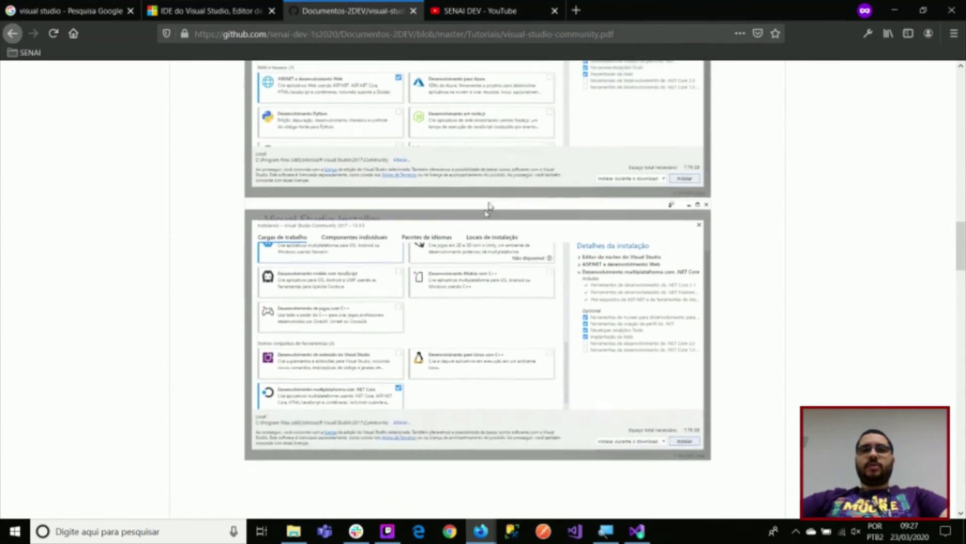
pyautogui.scroll(-7, 513, 226)
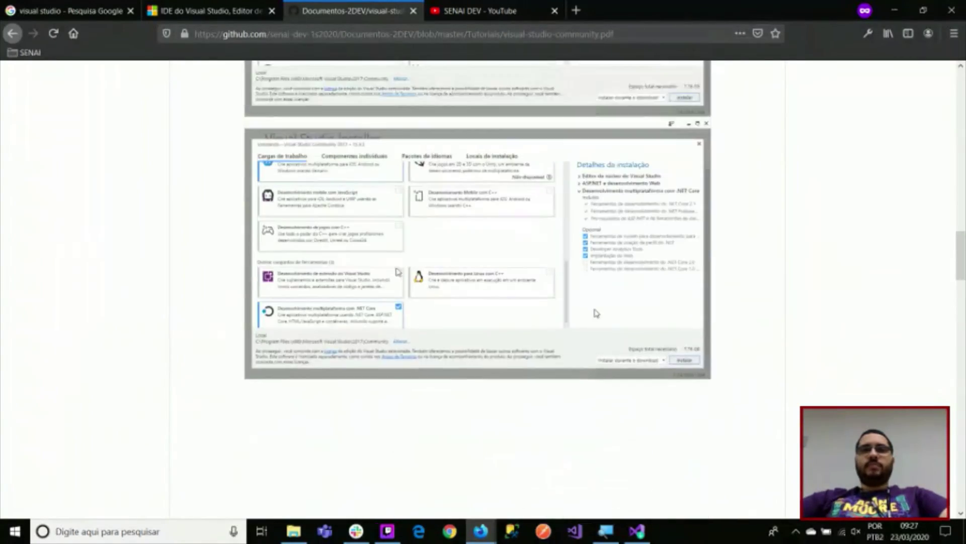
pyautogui.scroll(7, 515, 291)
pyautogui.scroll(-5, 557, 229)
pyautogui.scroll(-8, 569, 226)
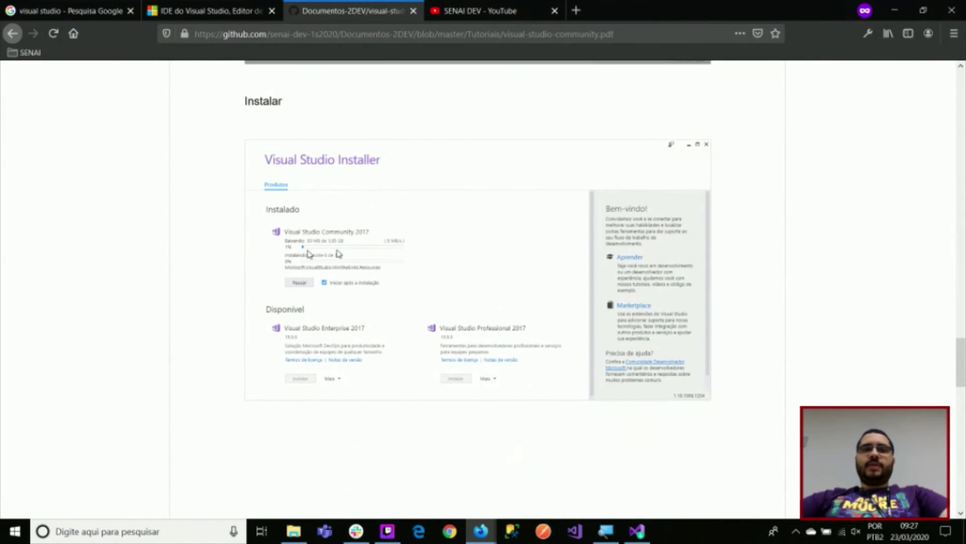
# Enlarge the tutorial page and examine its installation progress and required restart instructions through to the end of the document.
pyautogui.scroll(3, 334, 252)
pyautogui.scroll(2, 338, 253)
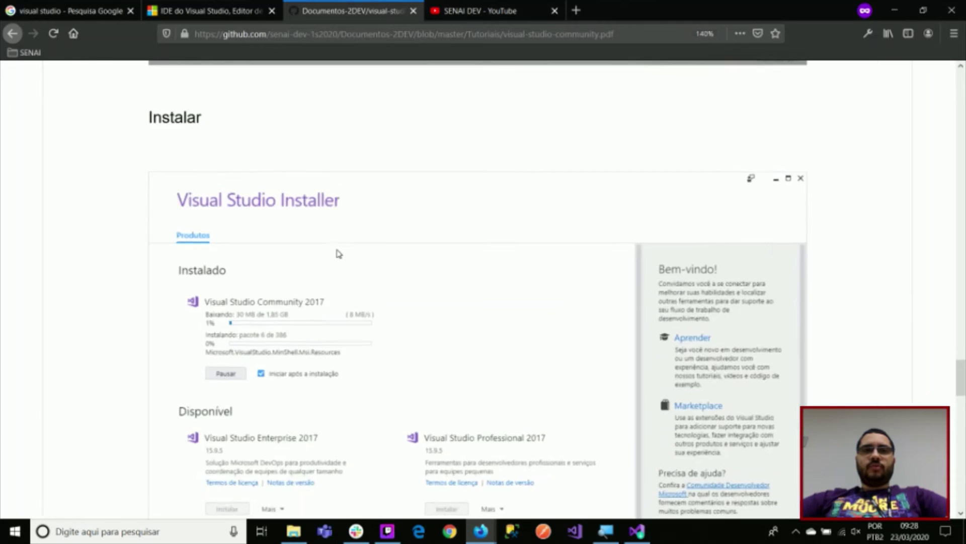
pyautogui.scroll(5, 339, 253)
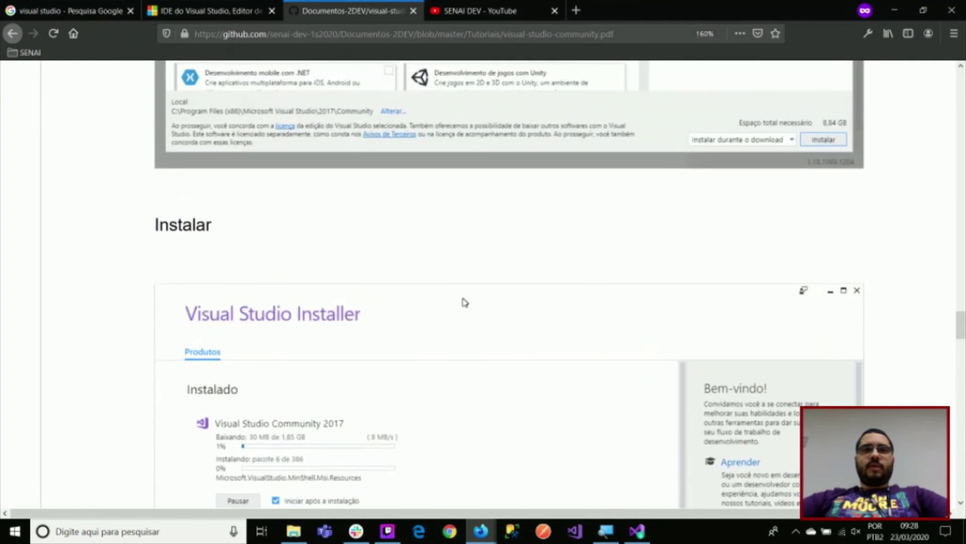
pyautogui.scroll(-3, 465, 300)
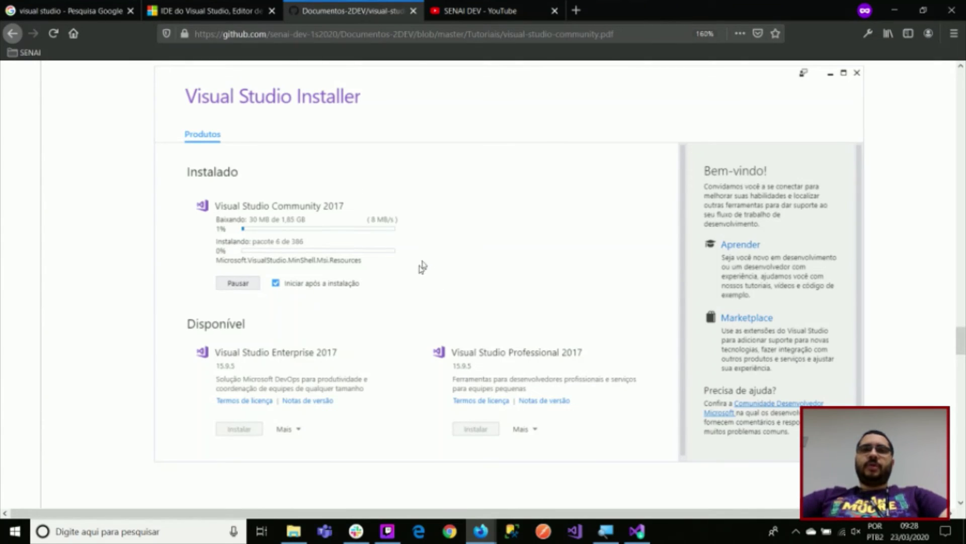
pyautogui.scroll(-10, 425, 266)
pyautogui.scroll(-10, 412, 245)
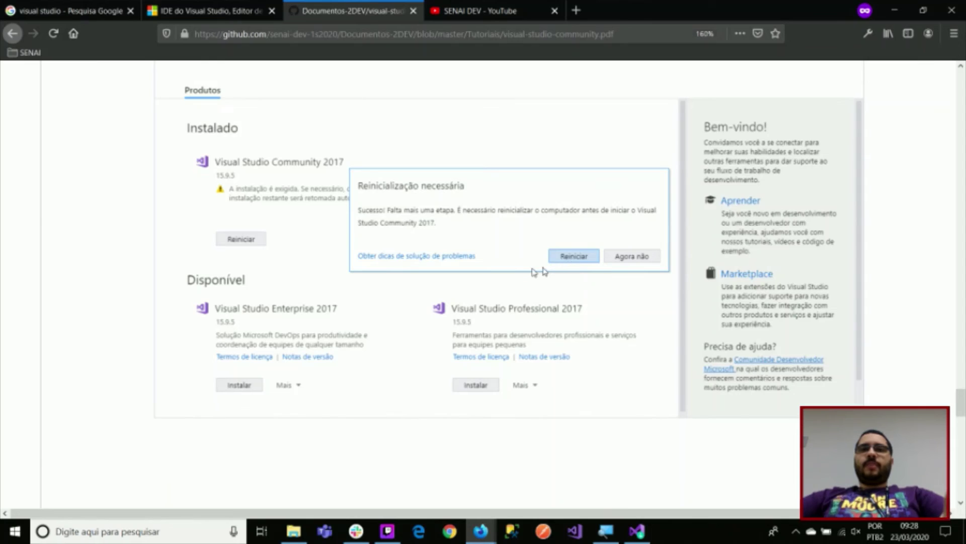
pyautogui.scroll(-10, 523, 262)
pyautogui.scroll(-10, 518, 249)
pyautogui.keyDown('ctrl'); pyautogui.scroll(-2, 515, 245); pyautogui.keyUp('ctrl')
pyautogui.keyDown('ctrl'); pyautogui.scroll(-2, 514, 245); pyautogui.keyUp('ctrl')
pyautogui.scroll(-5, 522, 231)
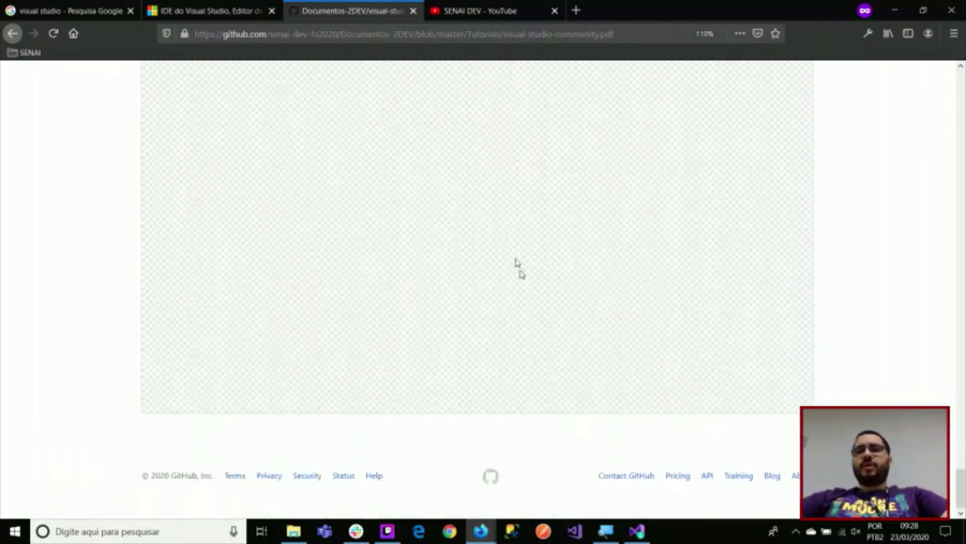
pyautogui.scroll(10, 519, 267)
pyautogui.scroll(-3, 538, 262)
pyautogui.keyDown('ctrl'); pyautogui.scroll(1, 533, 183); pyautogui.keyUp('ctrl')
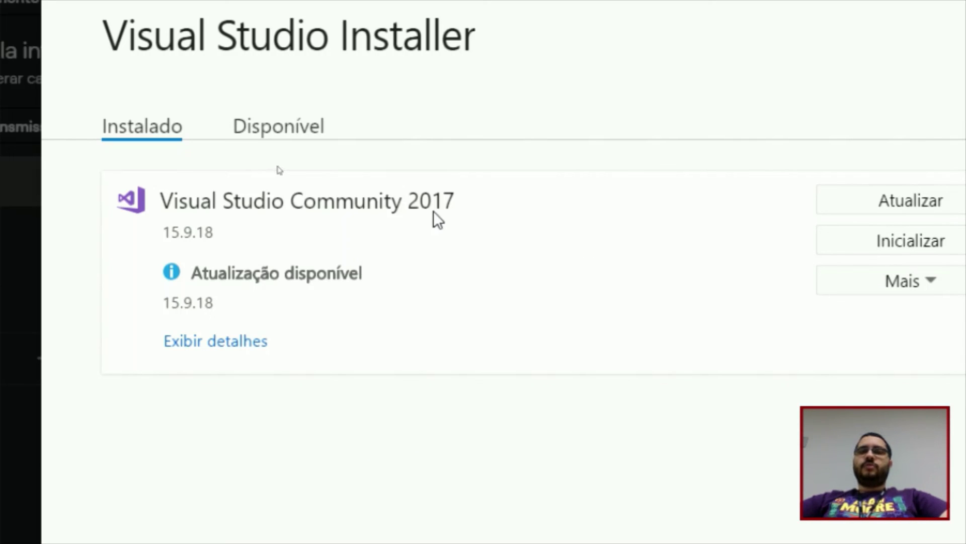
# Check the installed version of Visual Studio Community 2017 in the Visual Studio Installer and open that installation for modification.
pyautogui.doubleClick(185, 236)
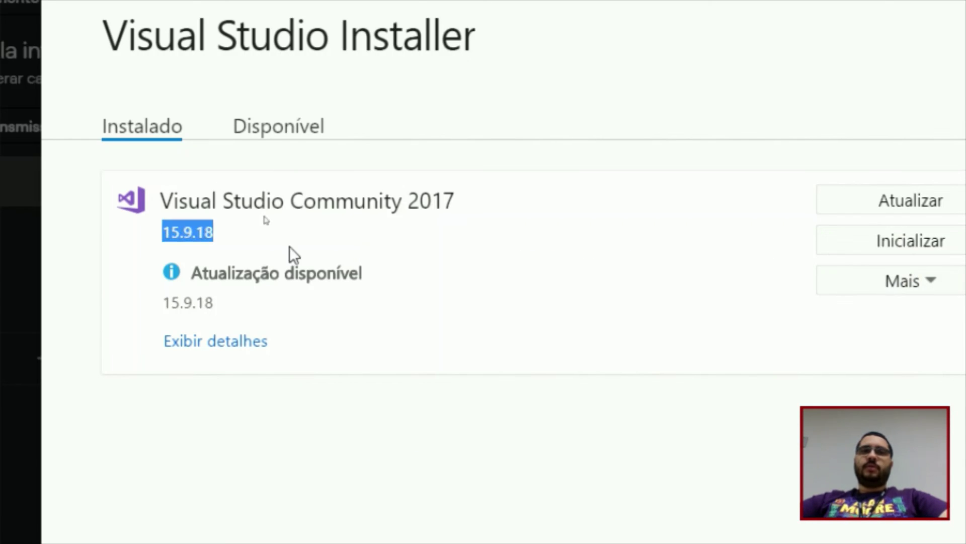
pyautogui.click(467, 424)
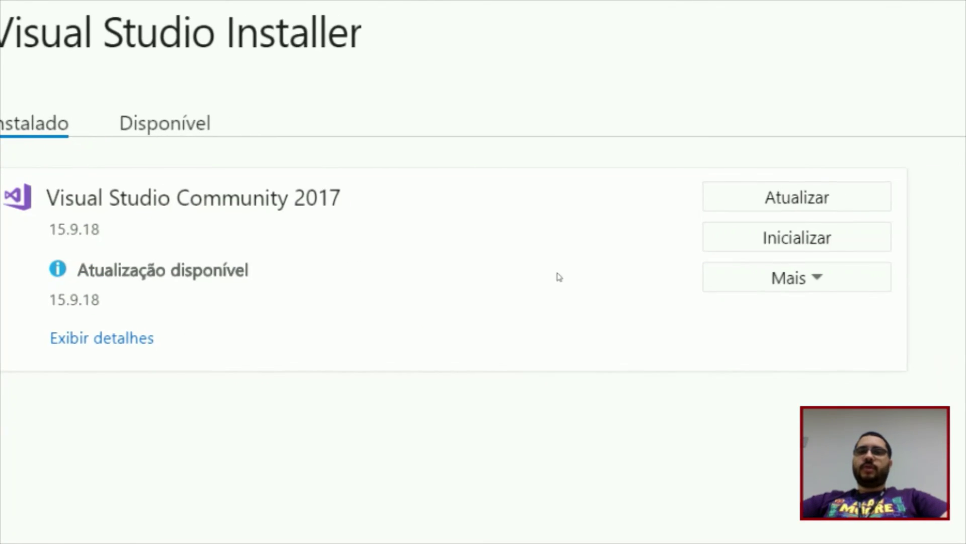
pyautogui.click(730, 295)
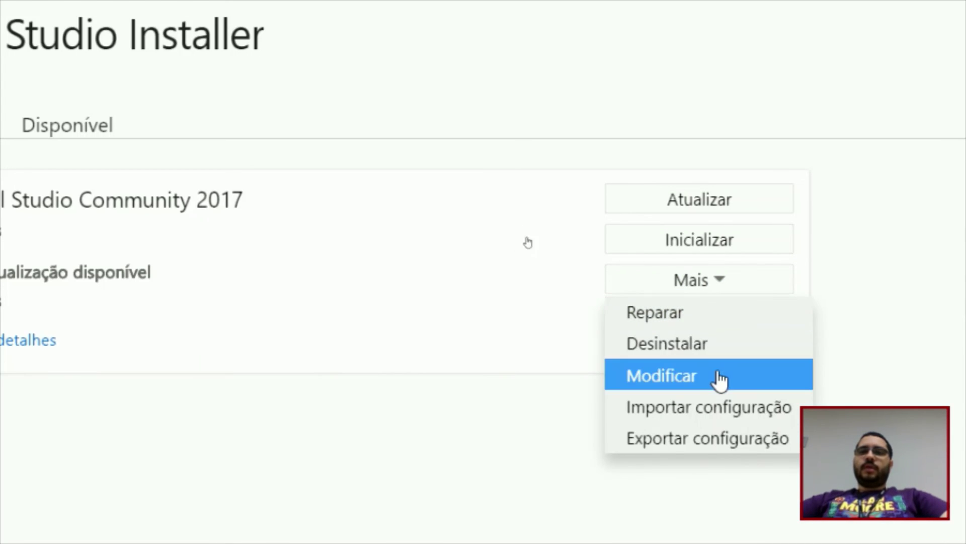
pyautogui.click(632, 382)
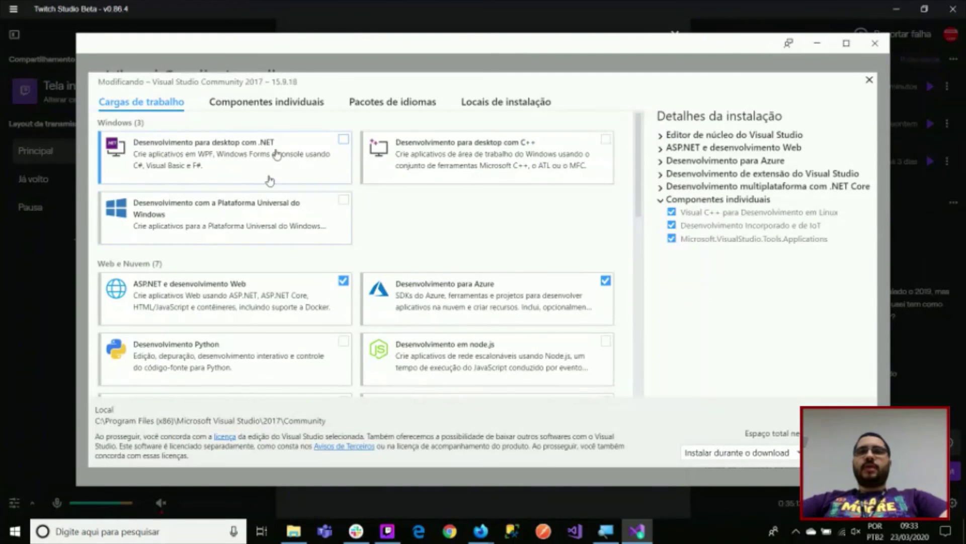
# Examine which workloads are selected for Visual Studio Community 2017 across the Windows, web, mobile and other toolset groups.
pyautogui.scroll(-1, 264, 202)
pyautogui.scroll(-4, 263, 202)
pyautogui.scroll(3, 322, 216)
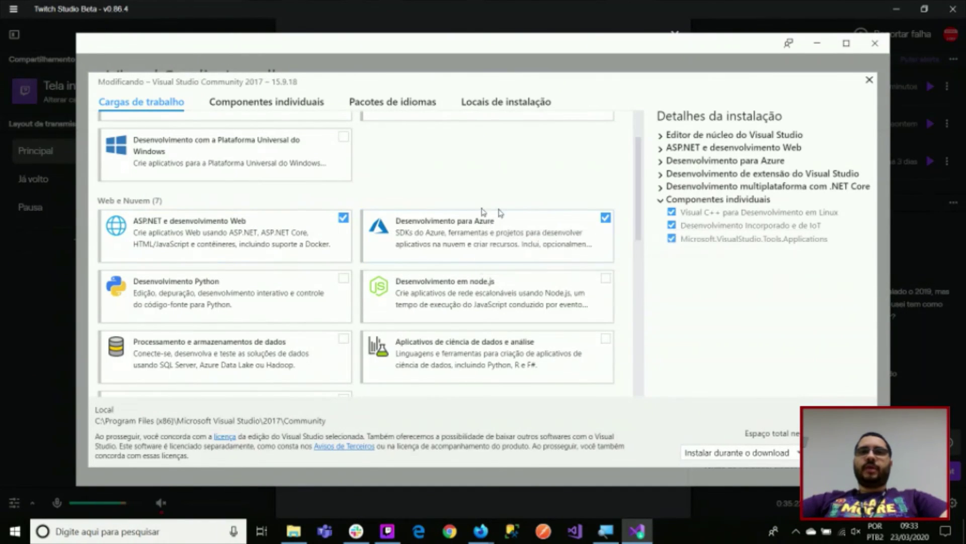
pyautogui.scroll(-8, 479, 194)
pyautogui.scroll(10, 302, 247)
pyautogui.scroll(-8, 362, 255)
pyautogui.scroll(6, 363, 254)
pyautogui.scroll(4, 390, 252)
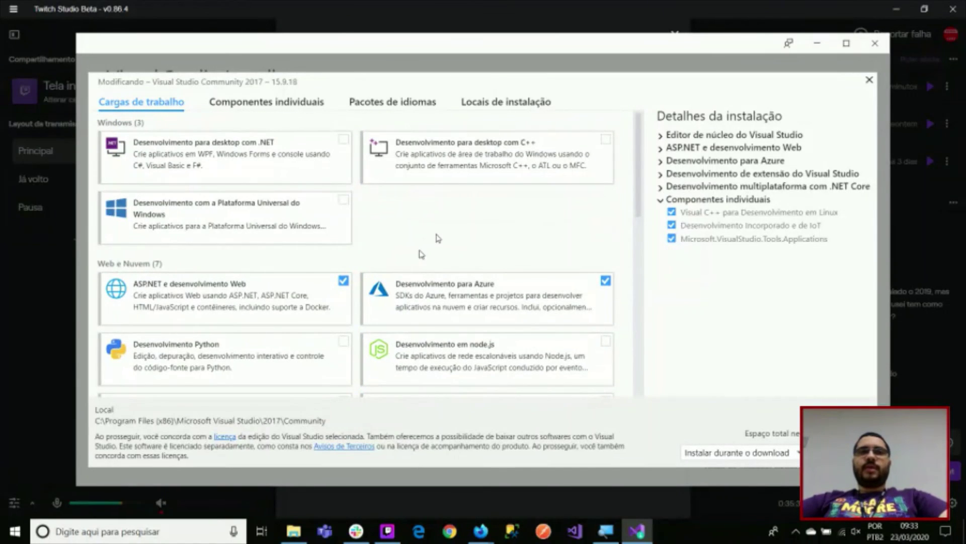
pyautogui.scroll(-5, 425, 201)
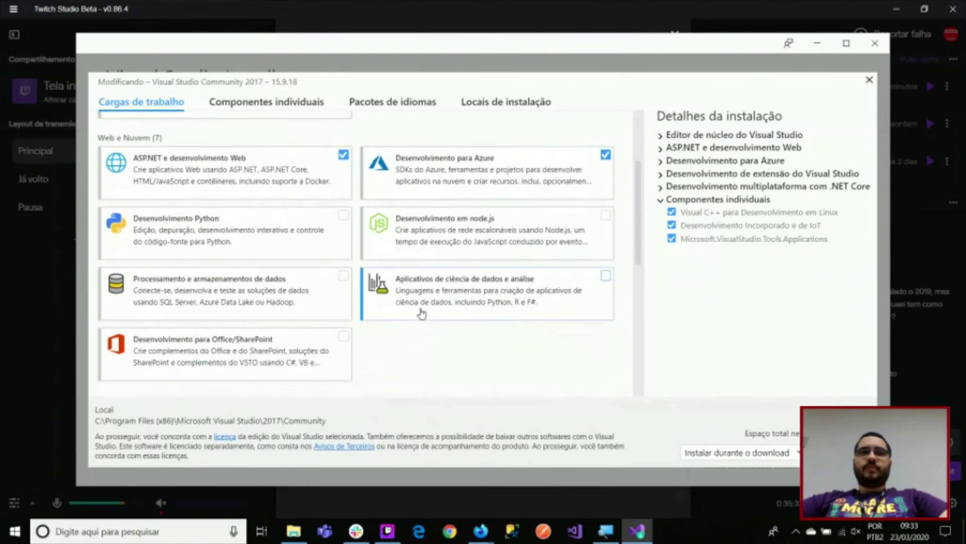
# Add the "Processamento e armazenamentos de dados" workload to Visual Studio Community 2017 and review the remaining workload choices.
pyautogui.scroll(-3, 408, 292)
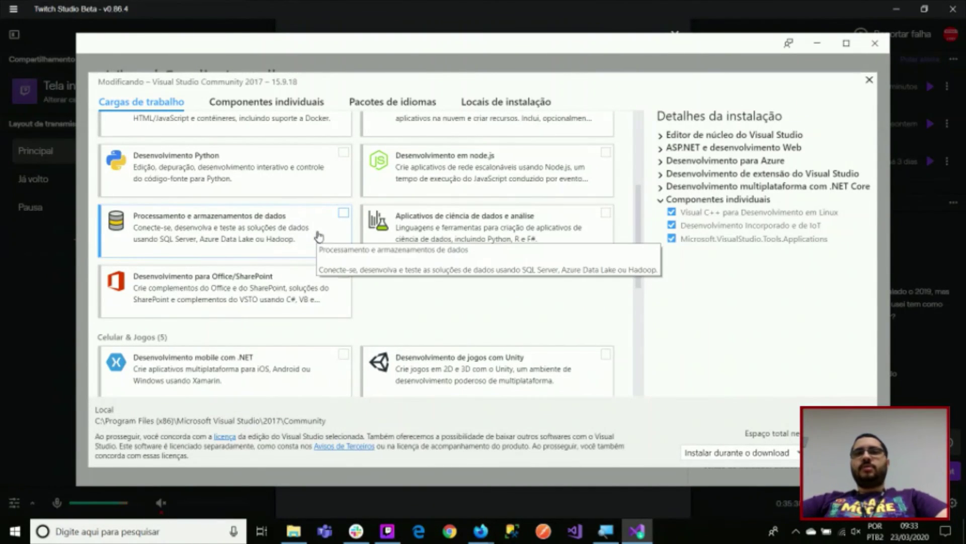
pyautogui.click(229, 234)
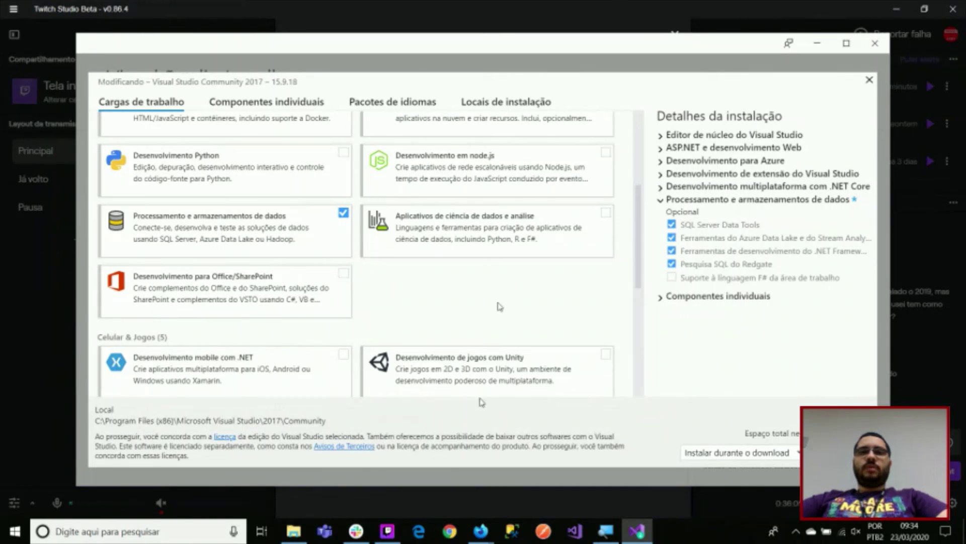
pyautogui.scroll(-5, 499, 291)
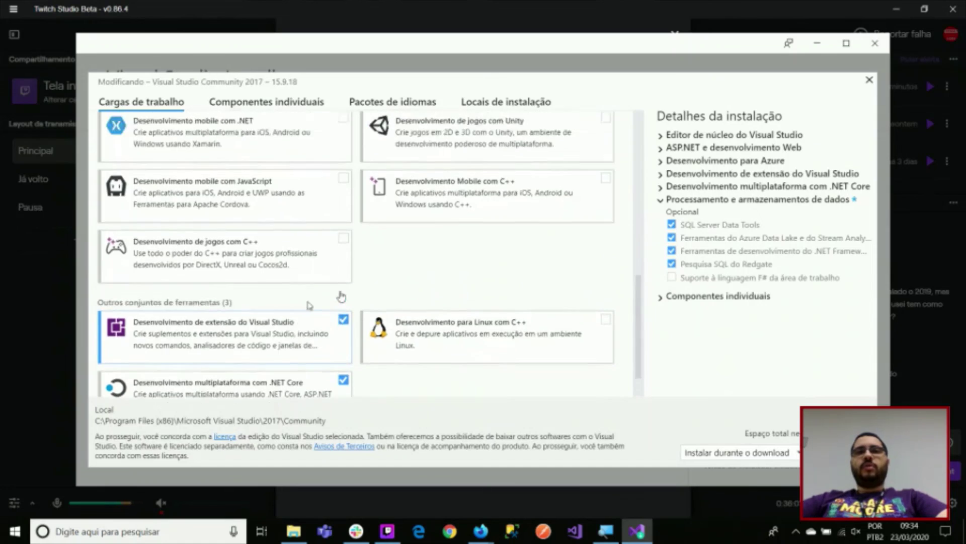
pyautogui.scroll(5, 307, 309)
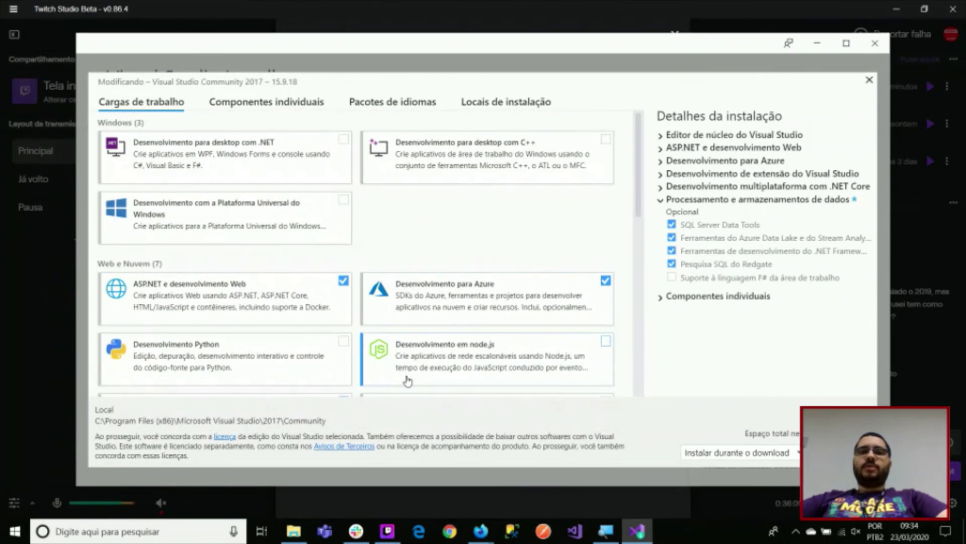